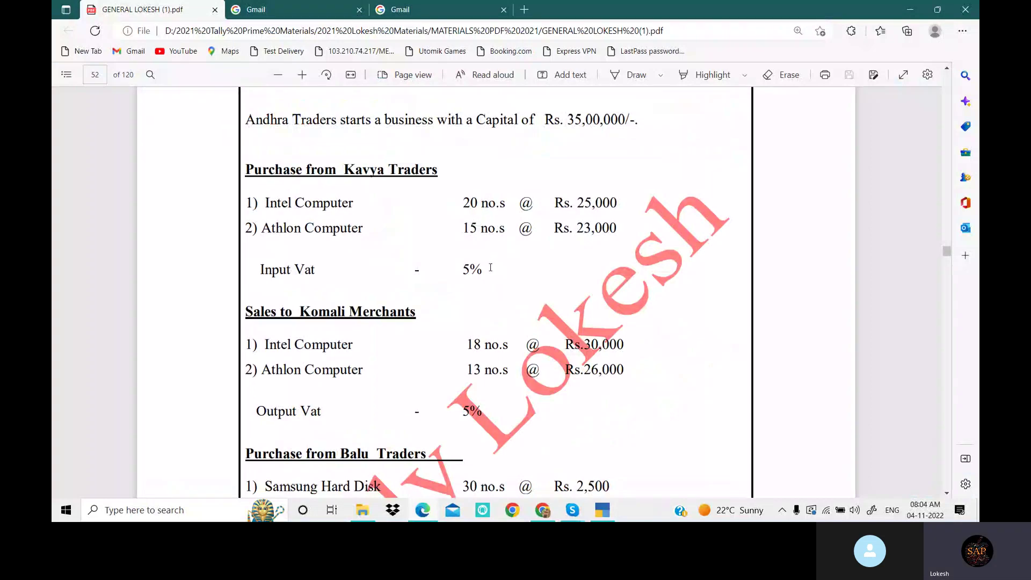
- Switch to TallyPrime and create a ledger named Purchase 5% under Purchase Accounts with VAT/CST set to Applicable
{"action": "left_click", "coordinate": [610, 515]}
{"action": "type", "text": "Purcha"}
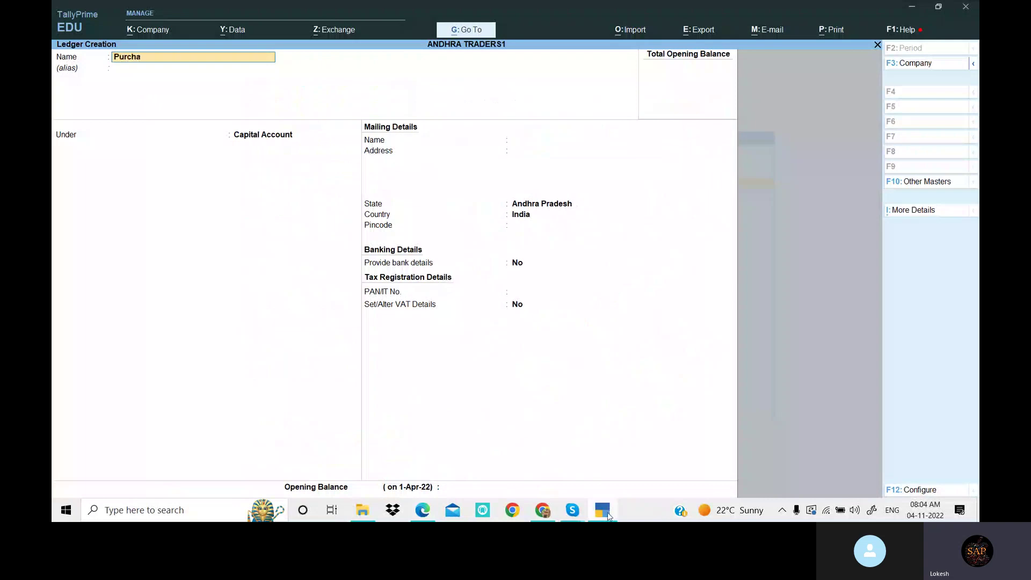
{"action": "type", "text": "se 5%"}
{"action": "key", "text": "Return"}
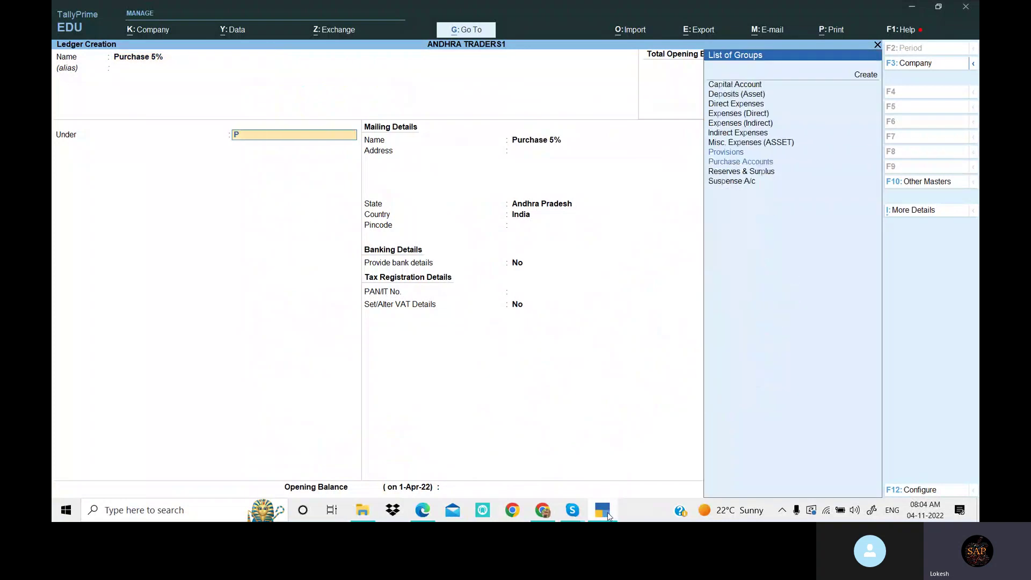
{"action": "type", "text": "pu"}
{"action": "key", "text": "Return"}
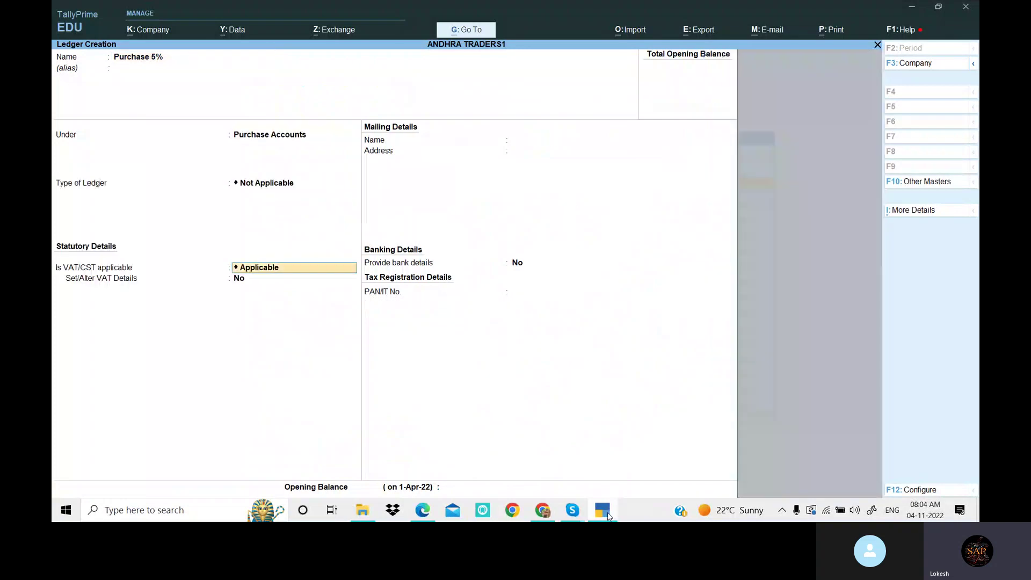
{"action": "key", "text": "Return"}
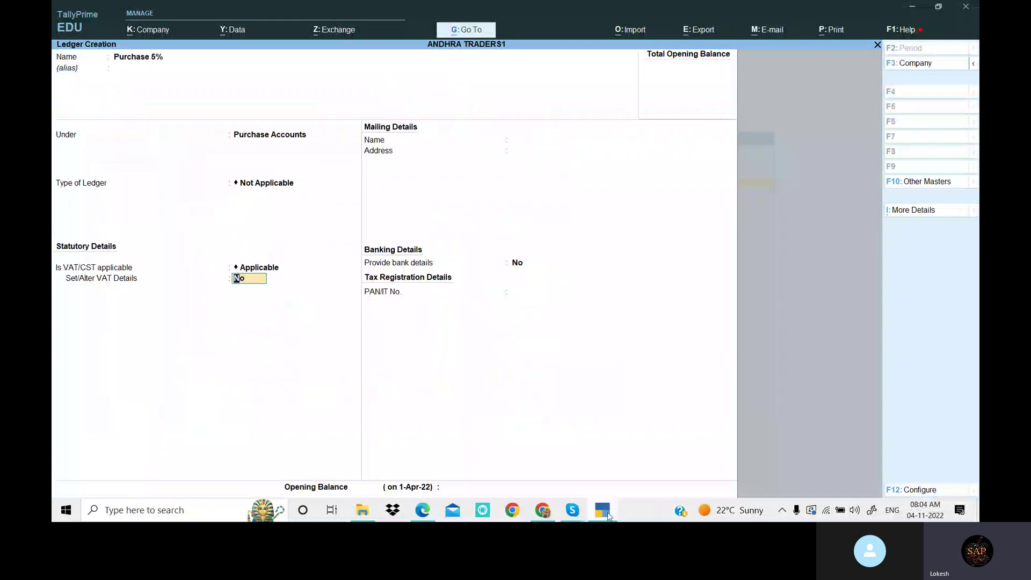
- Fill in a Kavya Traders ledger under Sundry Creditors and open its VAT details
{"action": "type", "text": "ya Traders"}
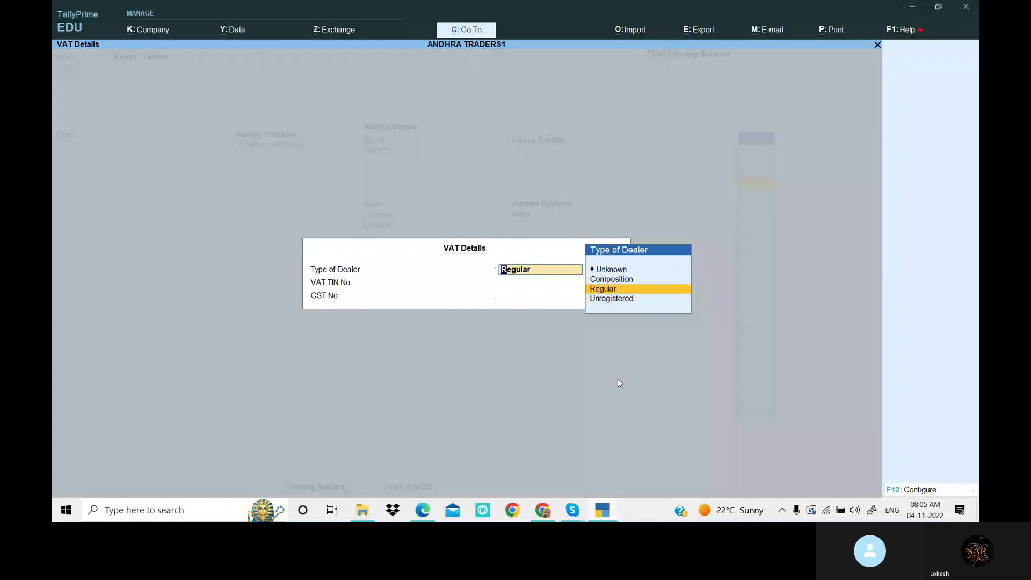
- Check the Skype call window and return to the VAT details in TallyPrime
{"action": "left_click", "coordinate": [577, 515]}
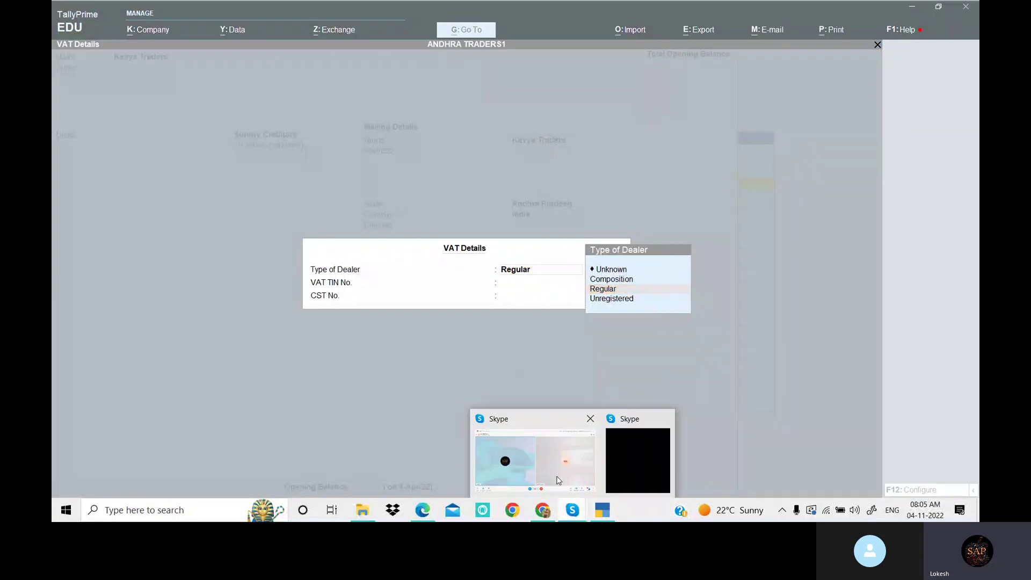
{"action": "left_click", "coordinate": [558, 478]}
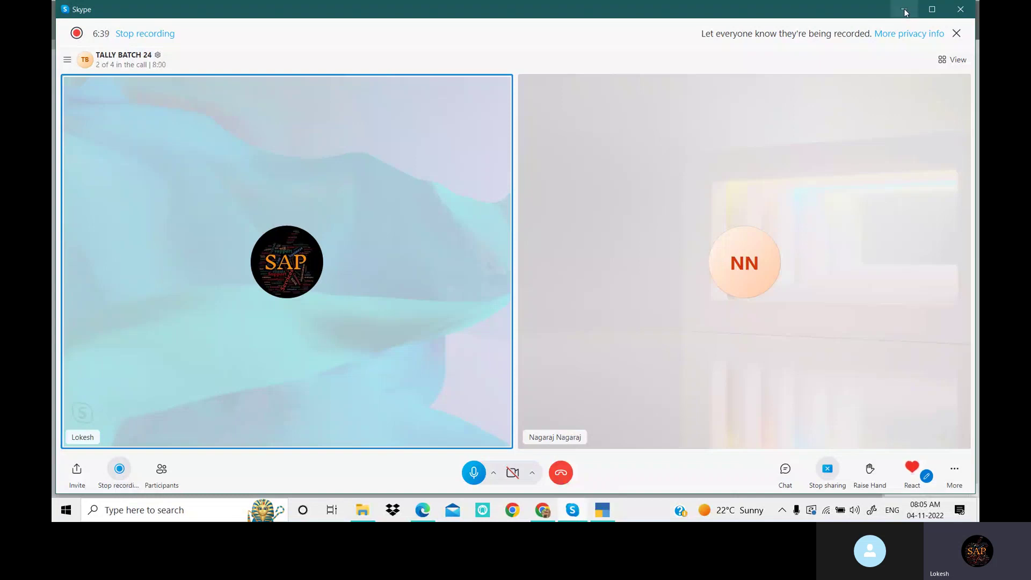
{"action": "left_click", "coordinate": [904, 9]}
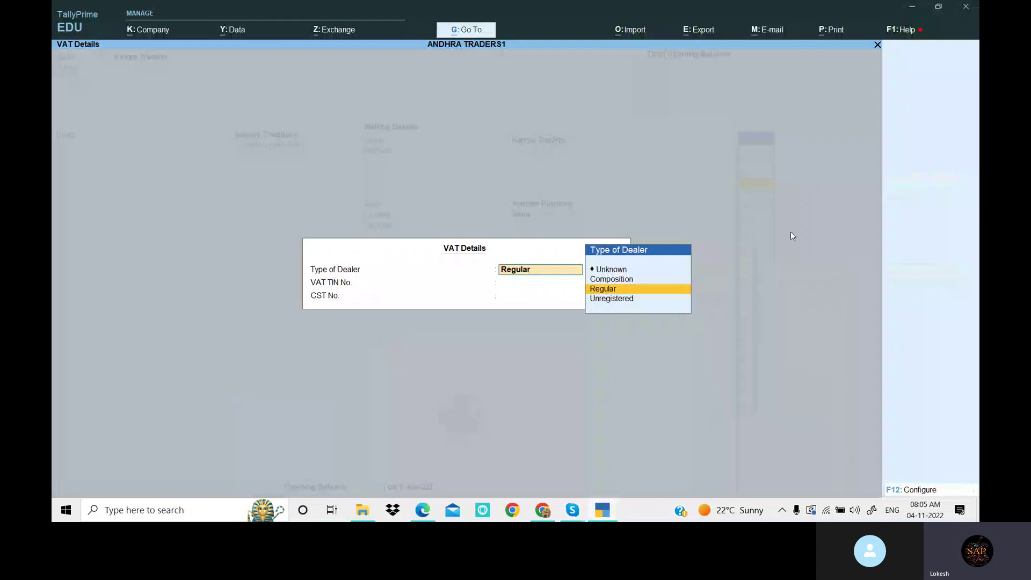
- Set the Kavya Traders dealer type to Regular, leave the VAT TIN blank and save the ledger
{"action": "key", "text": "Return"}
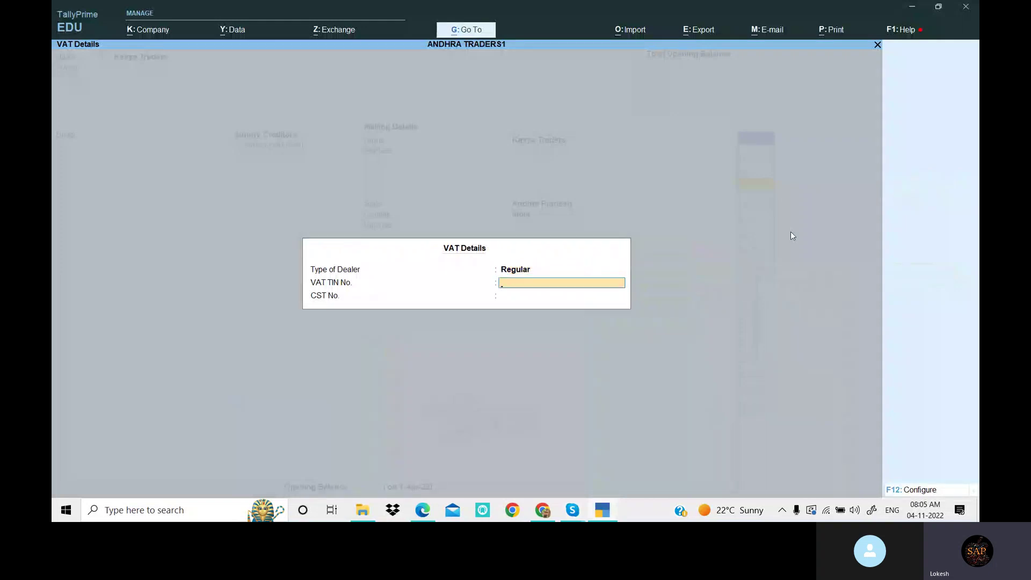
{"action": "key", "text": "Return"}
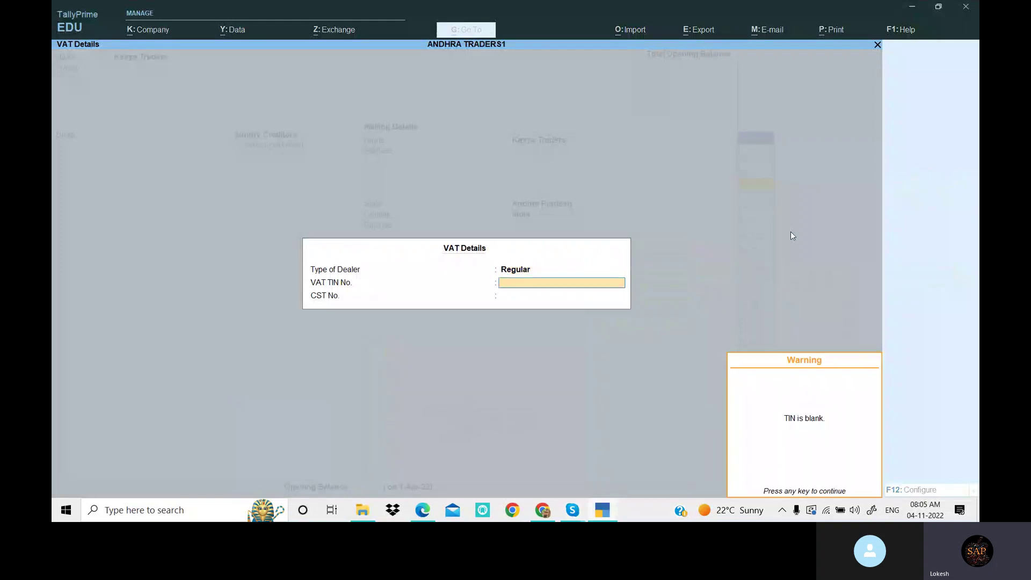
{"action": "key", "text": "Return"}
{"action": "key", "text": "ctrl+a"}
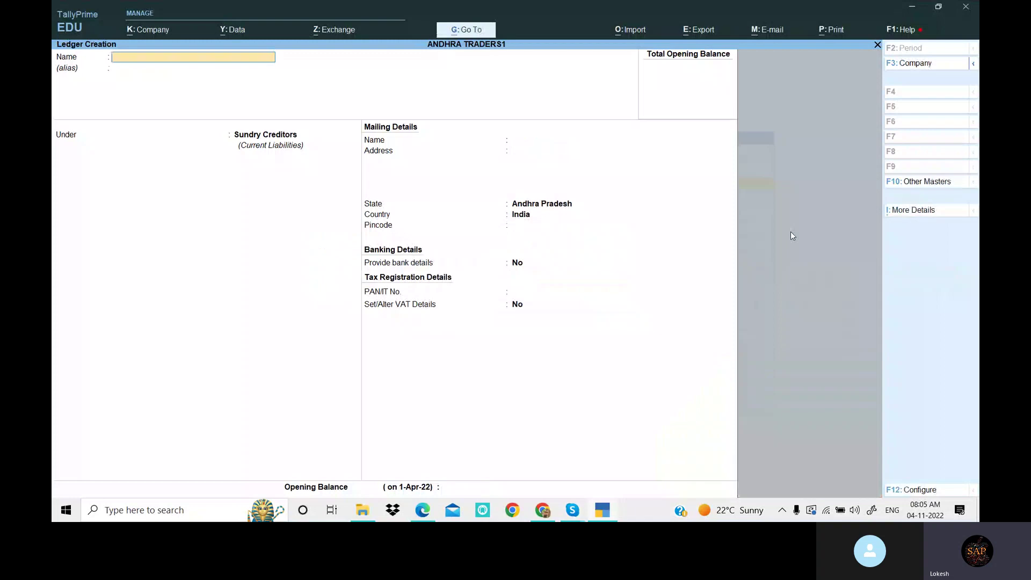
- Check the sales entries in the problem PDF and fill in a Sales 5% ledger under Sales Accounts with VAT/CST applicable
{"action": "left_click", "coordinate": [603, 513]}
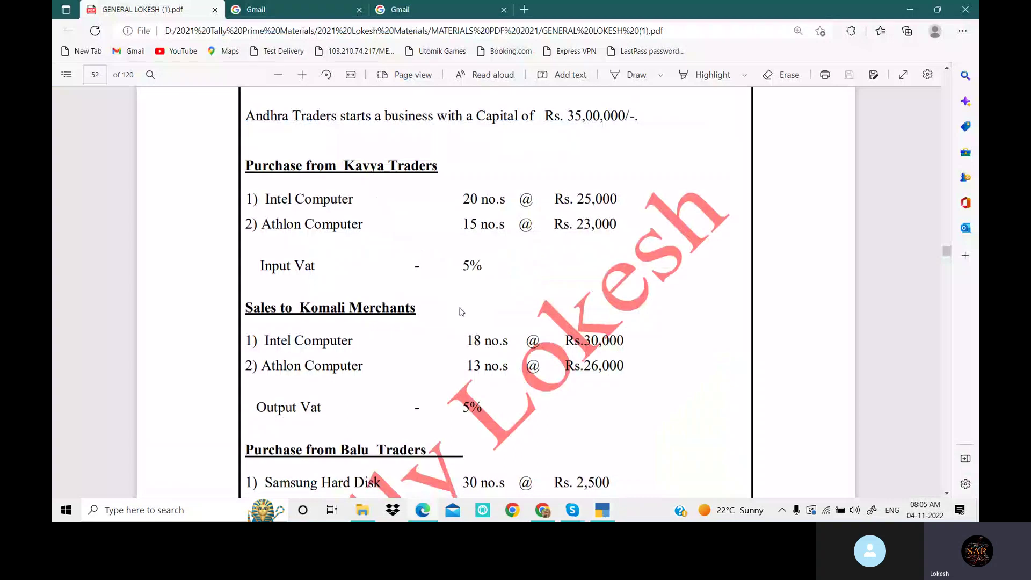
{"action": "scroll", "coordinate": [460, 312], "scroll_direction": "down", "scroll_amount": 2}
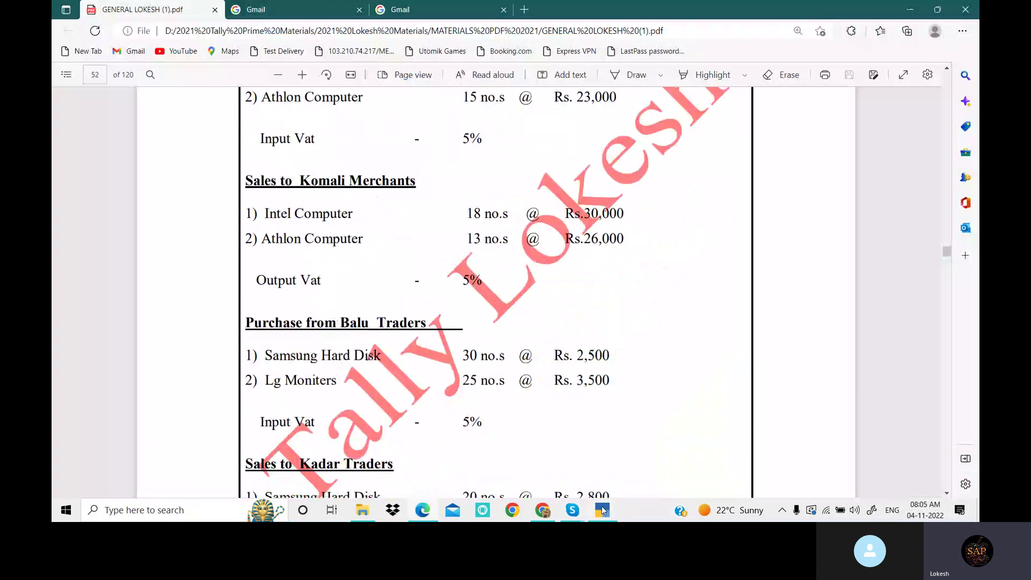
{"action": "left_click", "coordinate": [602, 509]}
{"action": "type", "text": "s 5"}
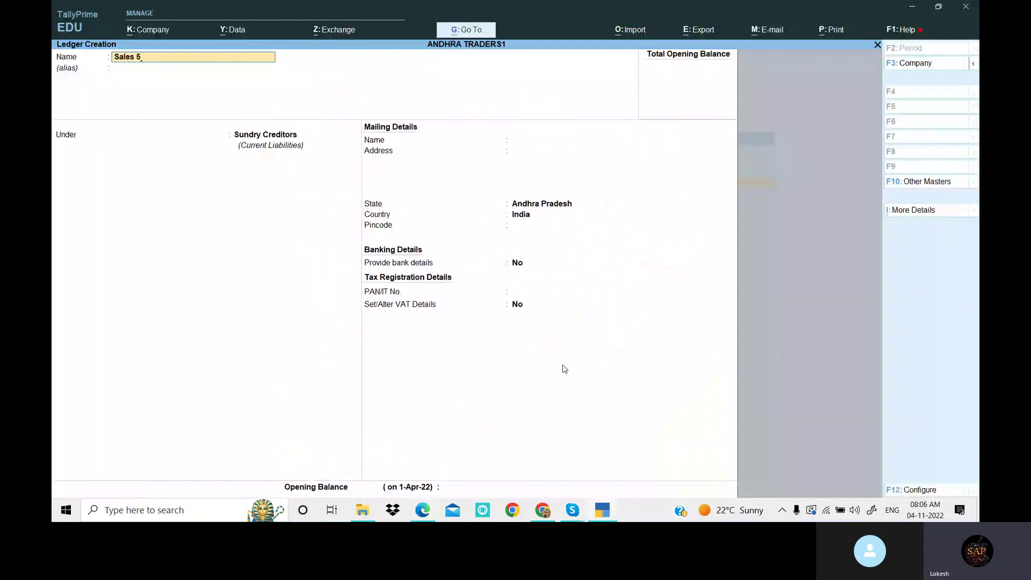
{"action": "type", "text": "%"}
{"action": "key", "text": "Return"}
{"action": "type", "text": "sales"}
{"action": "key", "text": "Return"}
{"action": "key", "text": "Return"}
{"action": "key", "text": "Return"}
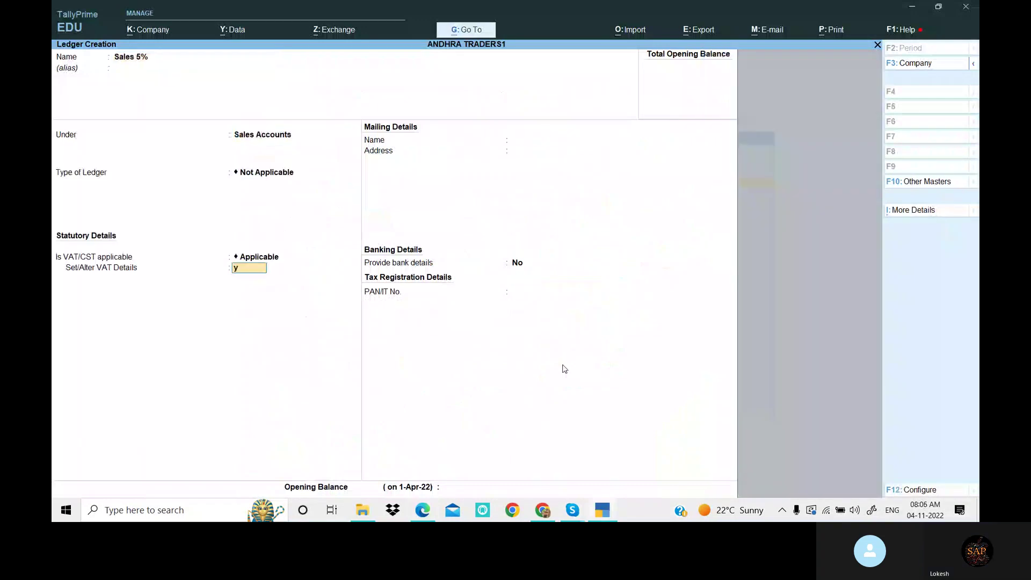
- Enable VAT details for the Sales 5% ledger and accept its tax/rate details
{"action": "type", "text": "y"}
{"action": "key", "text": "Return"}
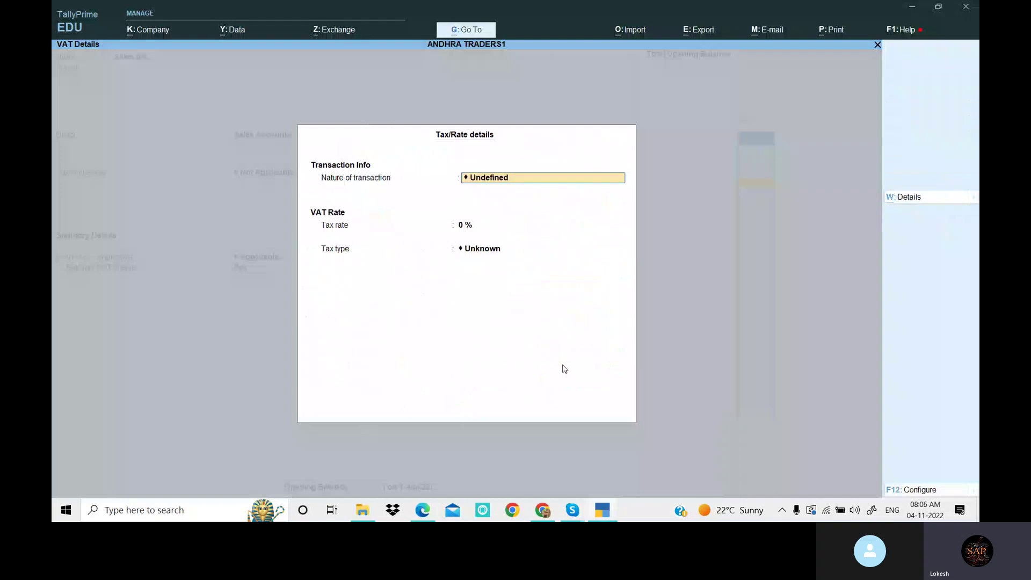
{"action": "key", "text": "ctrl+a"}
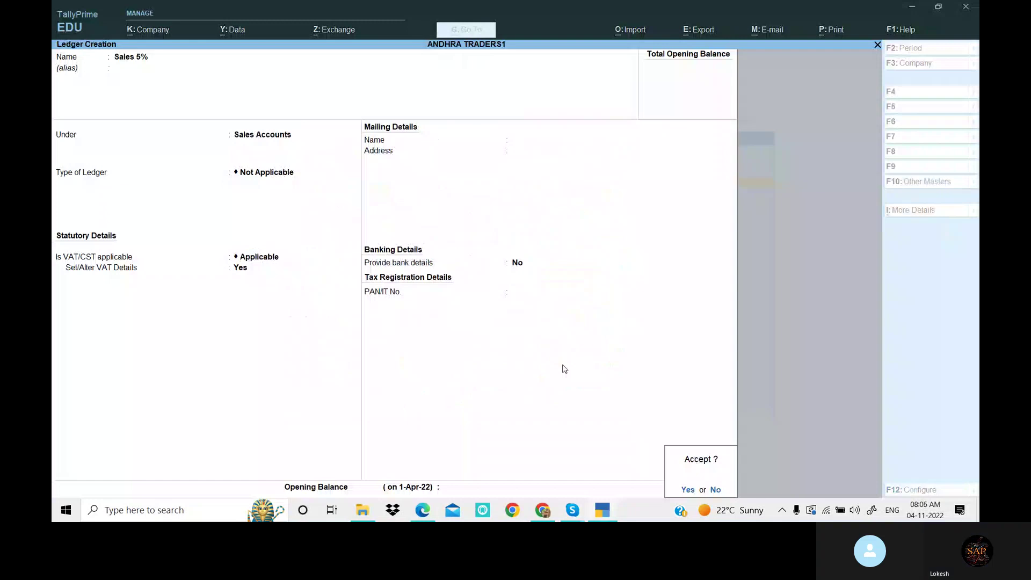
- Consult the problem PDF for the remaining parties, create Khadar Traders under Sundry Debtors, and leave ledger creation
{"action": "key", "text": "alt+Tab"}
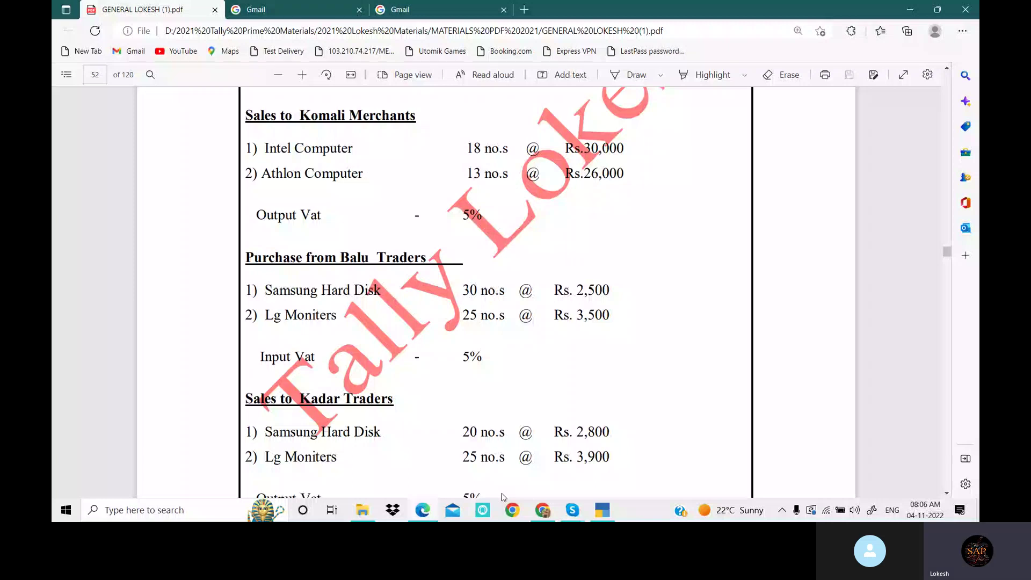
{"action": "key", "text": "alt+Tab"}
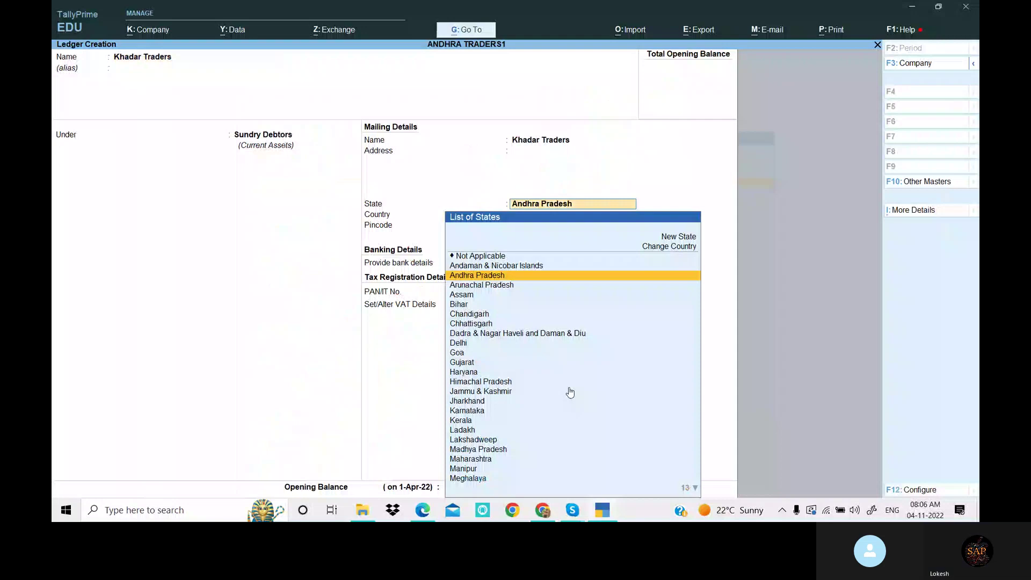
{"action": "key", "text": "Escape"}
{"action": "key", "text": "Escape"}
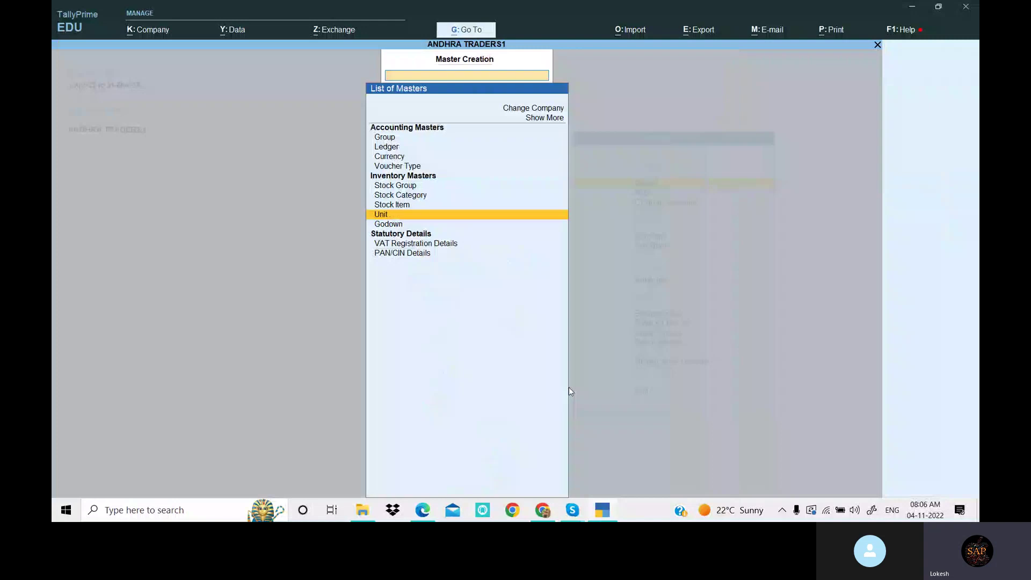
- Create the stock items Intel Computer and Athlon Computer using the item names in the problem PDF
{"action": "key", "text": "alt+Tab"}
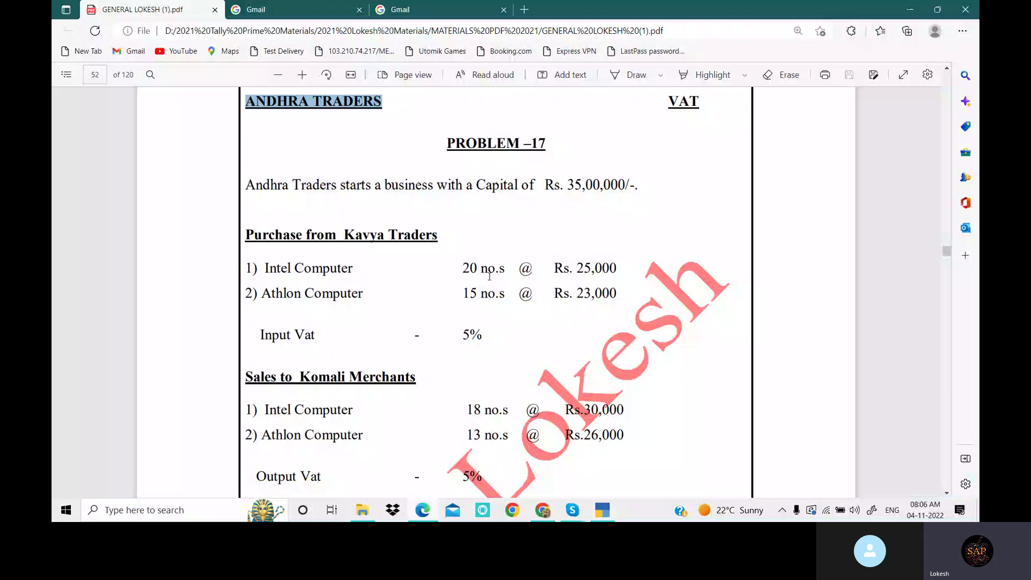
{"action": "left_click_drag", "start_coordinate": [265, 269], "coordinate": [352, 272]}
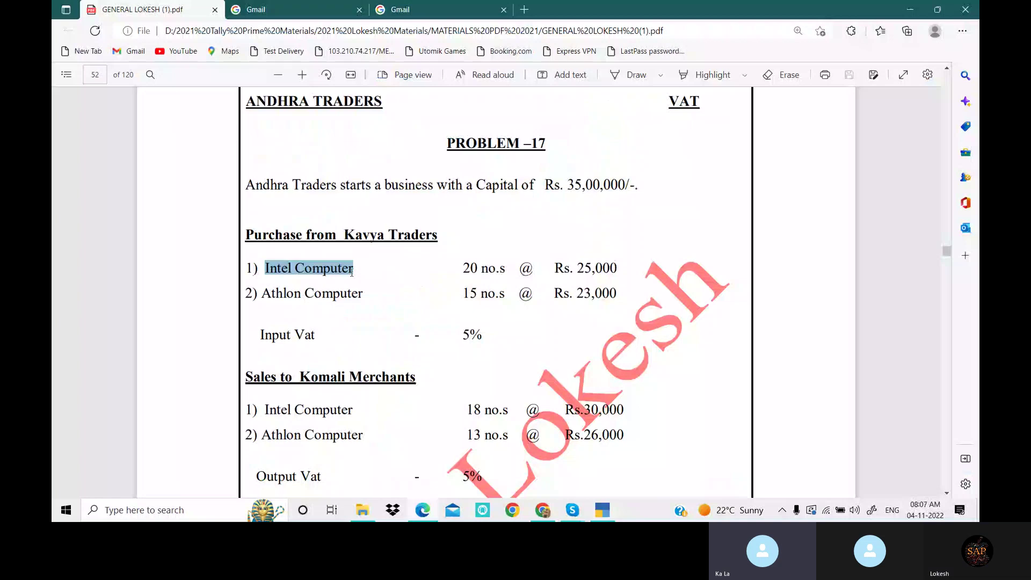
{"action": "key", "text": "alt+Tab"}
{"action": "key", "text": "Return"}
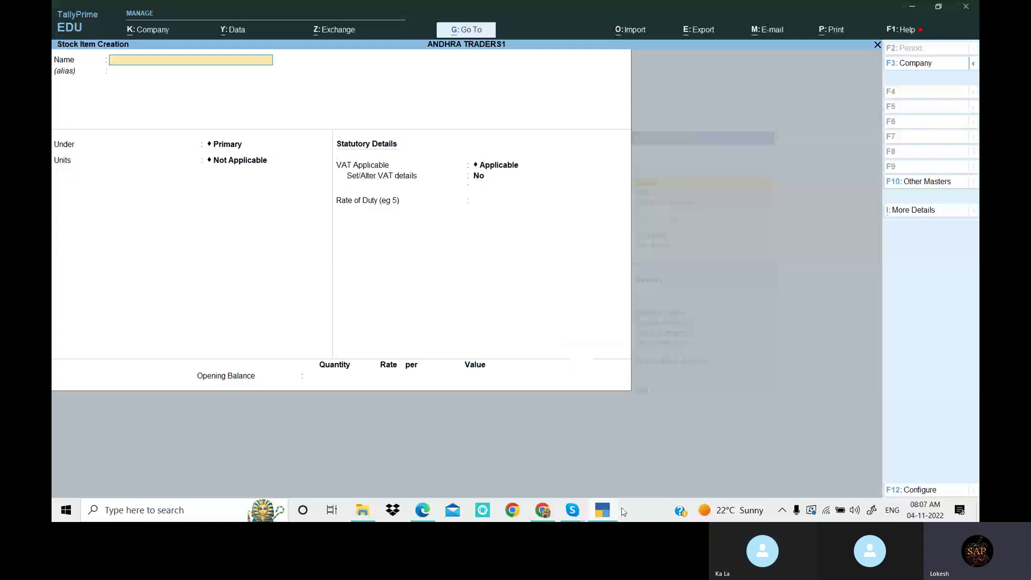
{"action": "key", "text": "ctrl"}
{"action": "type", "text": "Athlon Computer"}
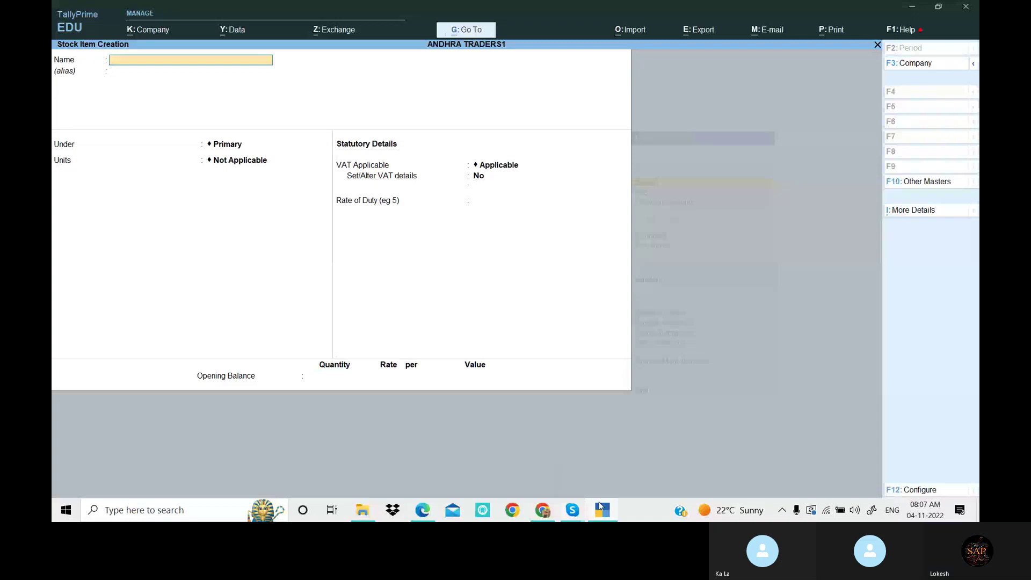
- Leave stock item creation and enter a receipt voucher crediting Capital with 3500000 and debiting Cash
{"action": "key", "text": "Escape"}
{"action": "key", "text": "v"}
{"action": "key", "text": "F5"}
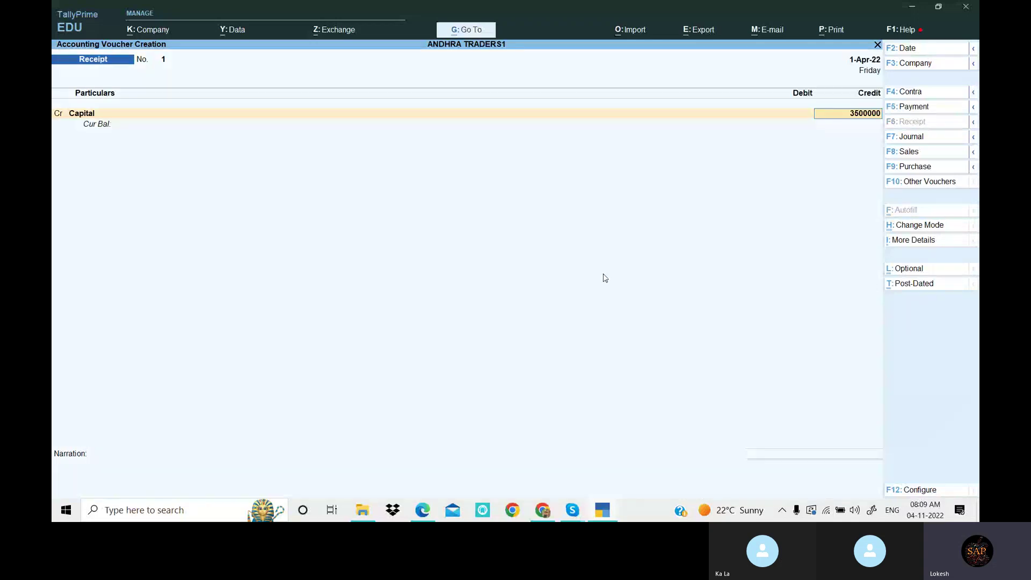
{"action": "key", "text": "Return"}
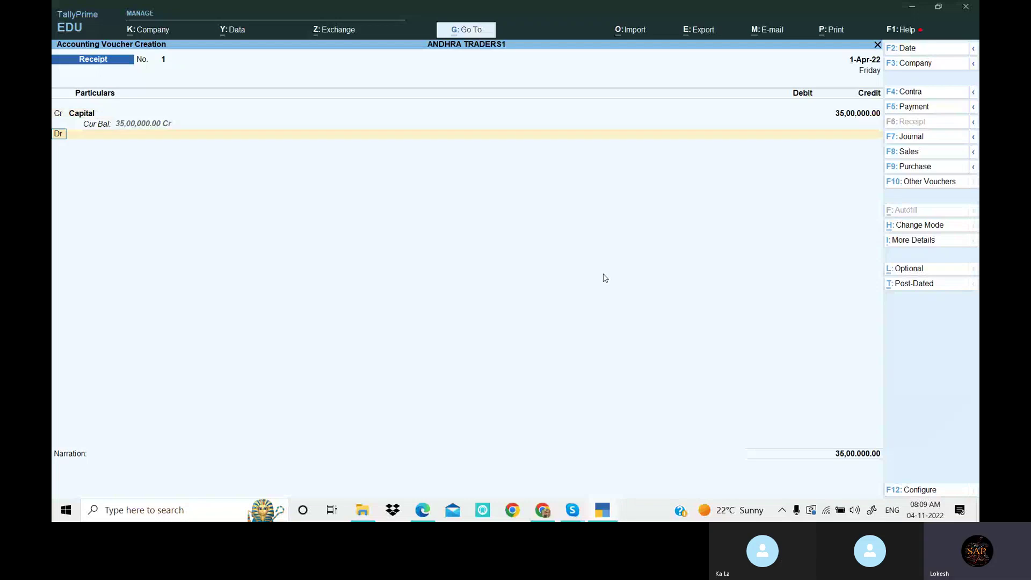
{"action": "key", "text": "Return"}
{"action": "key", "text": "Down"}
{"action": "key", "text": "Down"}
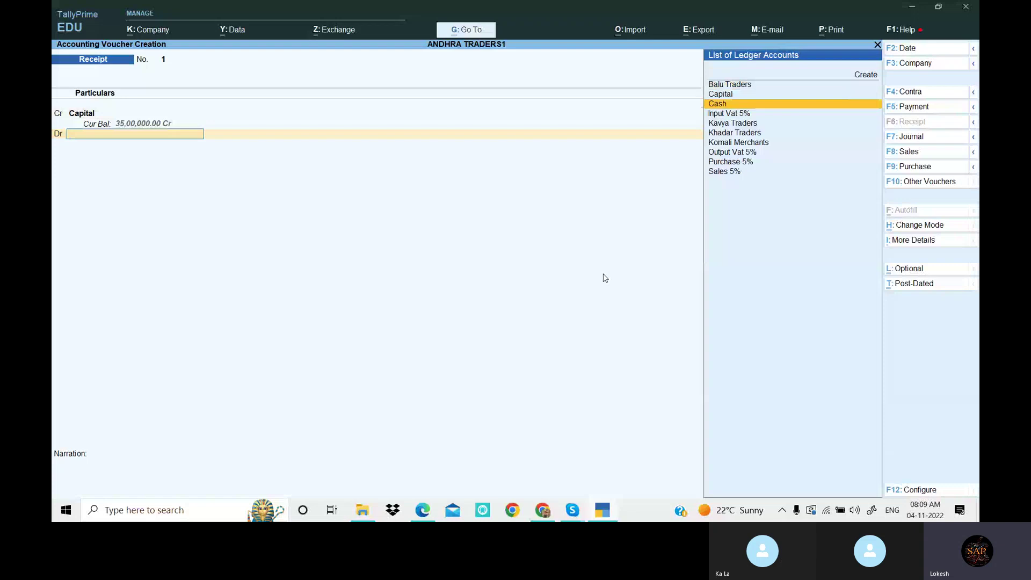
- Record the PDF's purchase from Kavya Traders: 20 Intel Computers at 25,000 and 15 Athlon Computers at 23,000
{"action": "key", "text": "alt+Tab"}
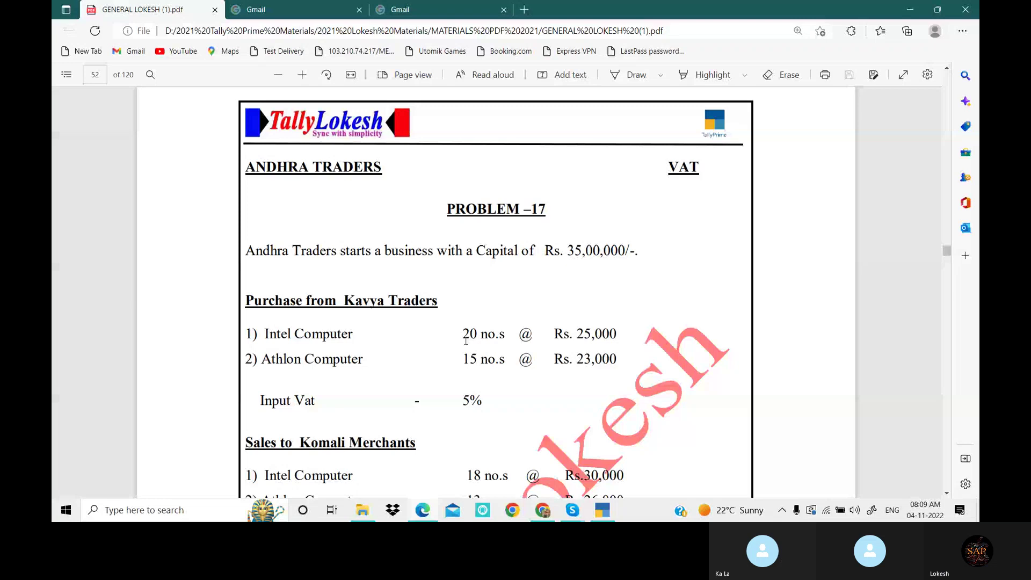
{"action": "key", "text": "alt+Tab"}
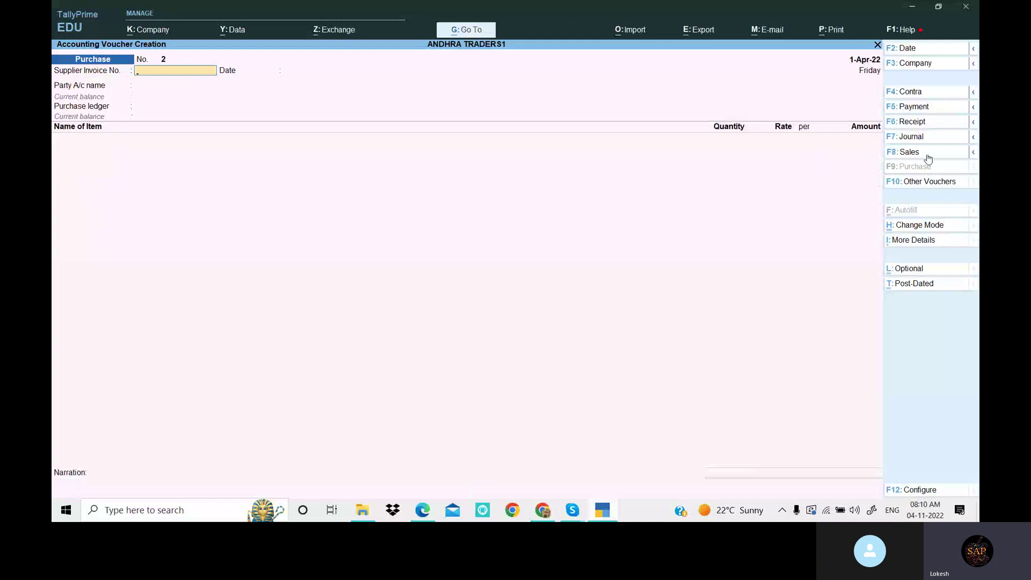
- Record the Komali Merchants sale of 18 Intel Computers at 30,000 and 13 Athlon Computers at 26,000 with Output Vat 5%
{"action": "left_click", "coordinate": [603, 511]}
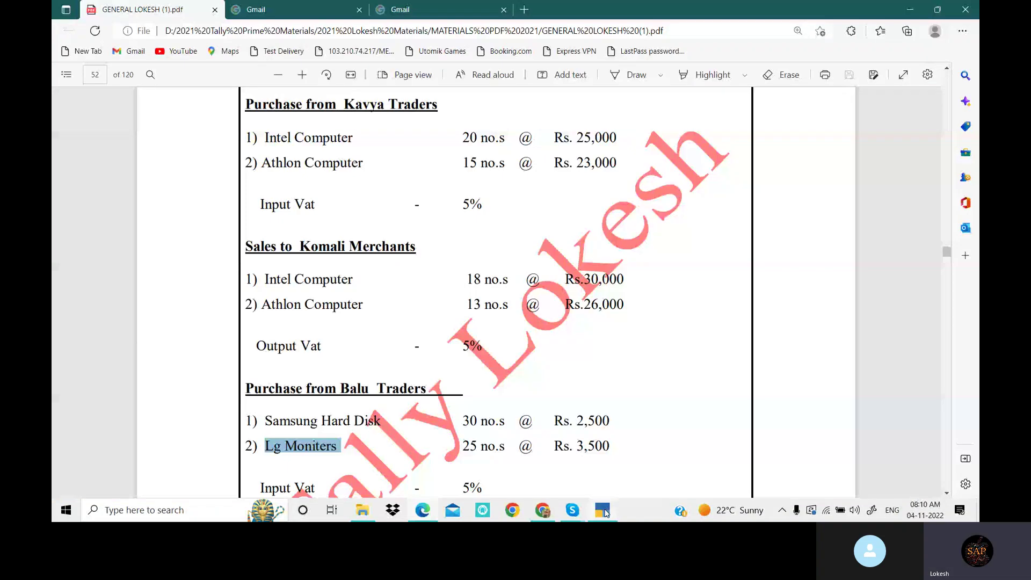
{"action": "left_click", "coordinate": [604, 512]}
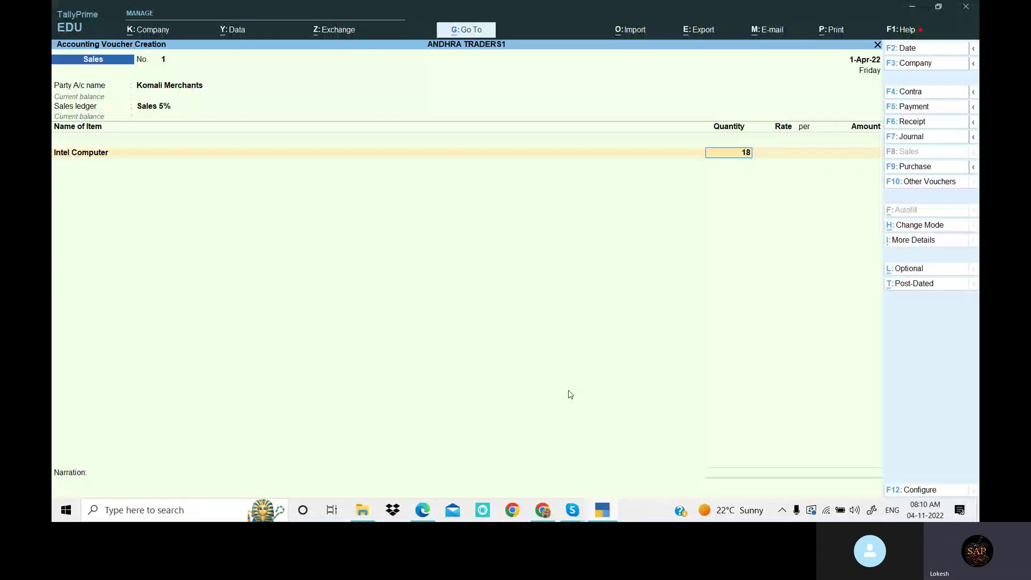
{"action": "type", "text": "O"}
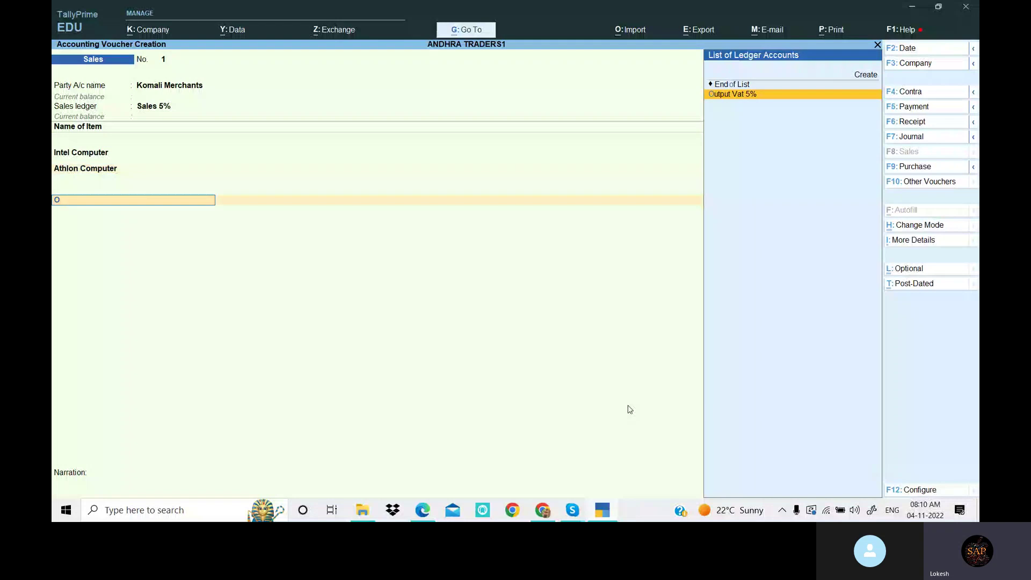
{"action": "key", "text": "Return"}
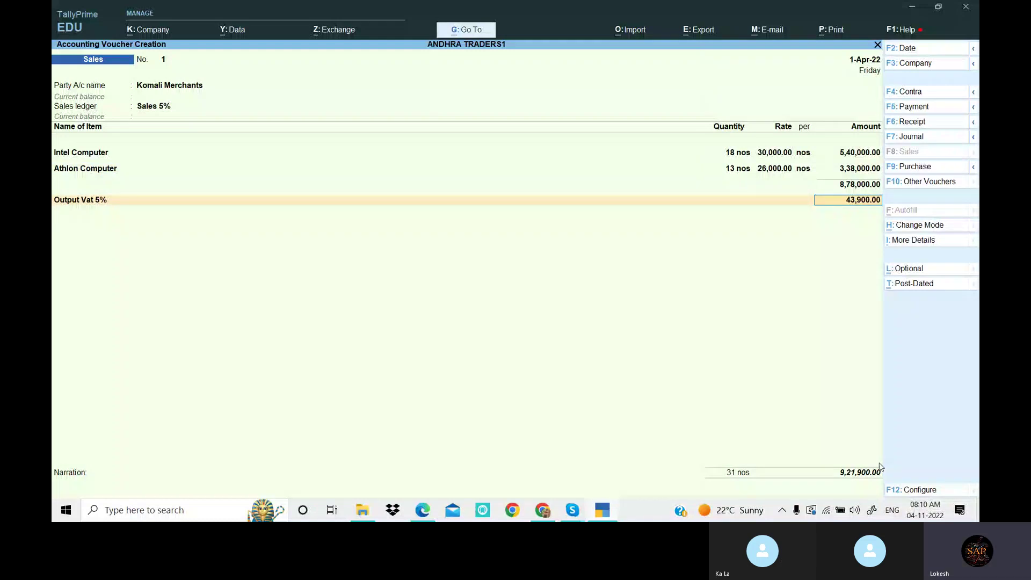
{"action": "key", "text": "ctrl+a"}
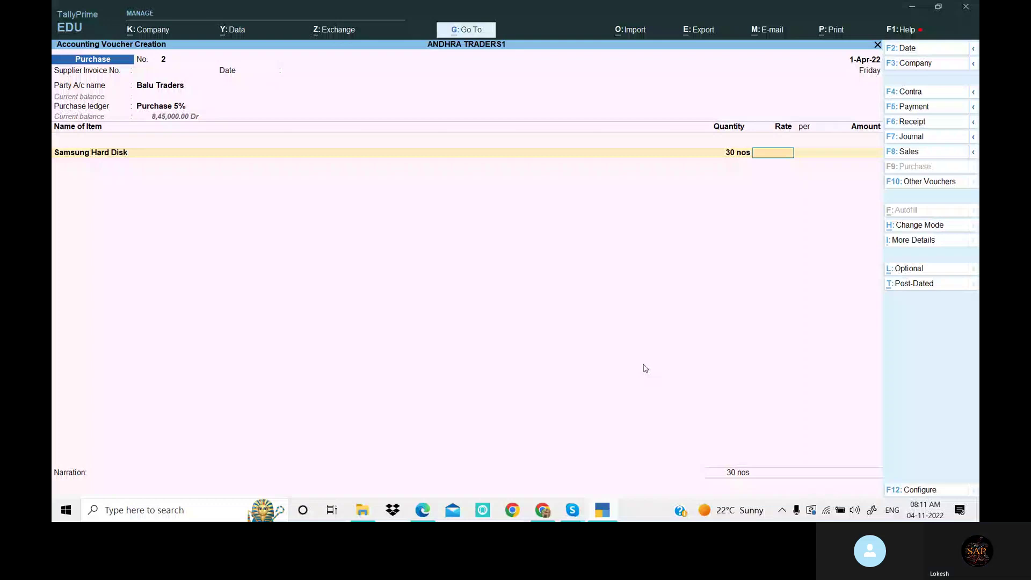
- Consult the problem PDF and enter 20 nos of Samsung Hard Disk at 2,800 in the Khadar Traders sales voucher
{"action": "left_click", "coordinate": [607, 513]}
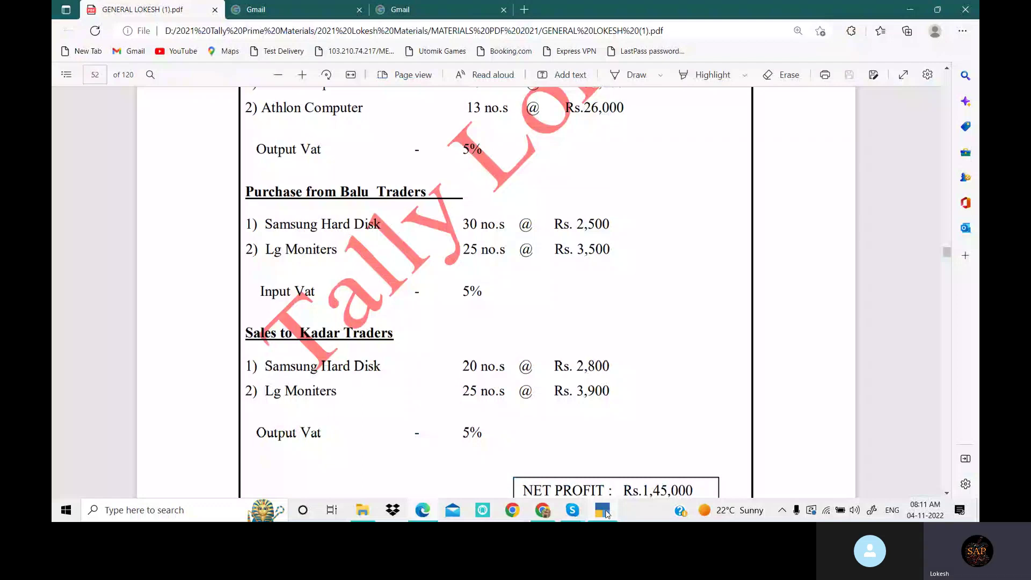
{"action": "left_click", "coordinate": [603, 511]}
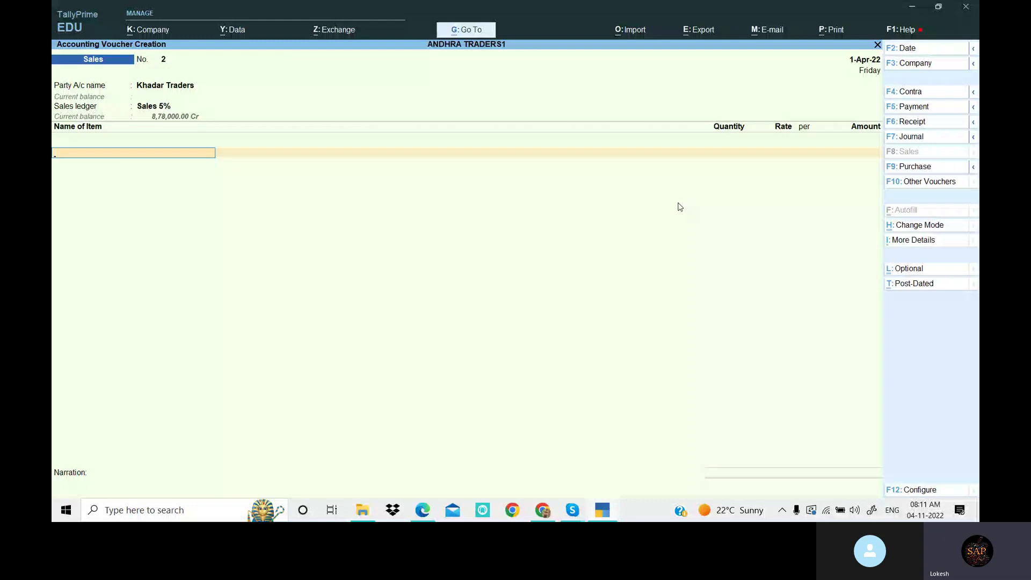
{"action": "type", "text": "Samsung Hard Disk"}
{"action": "key", "text": "Return"}
{"action": "type", "text": "20"}
{"action": "key", "text": "Return"}
{"action": "type", "text": "2,80"}
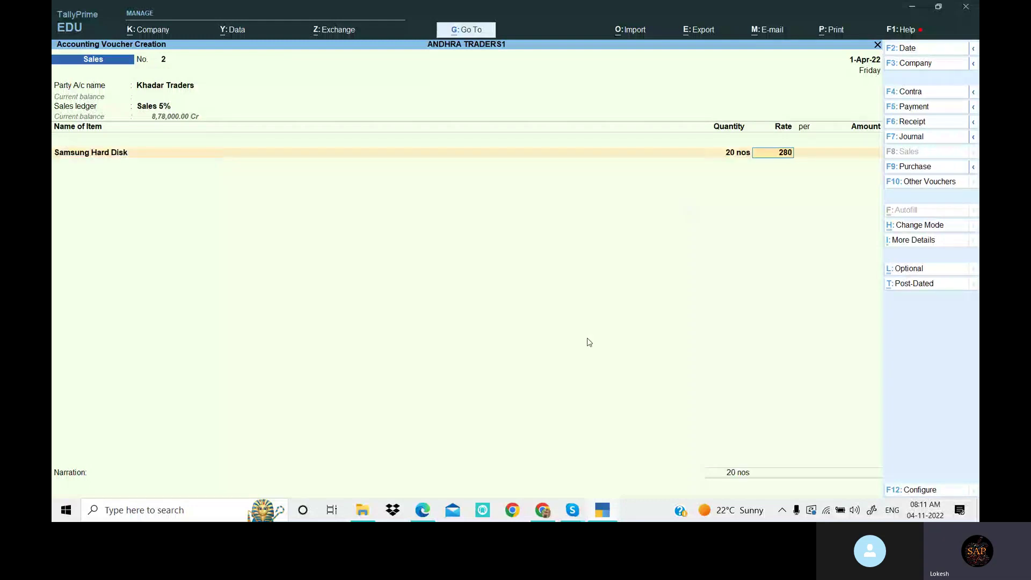
{"action": "type", "text": "0"}
{"action": "key", "text": "Return"}
{"action": "key", "text": "Return"}
{"action": "key", "text": "Return"}
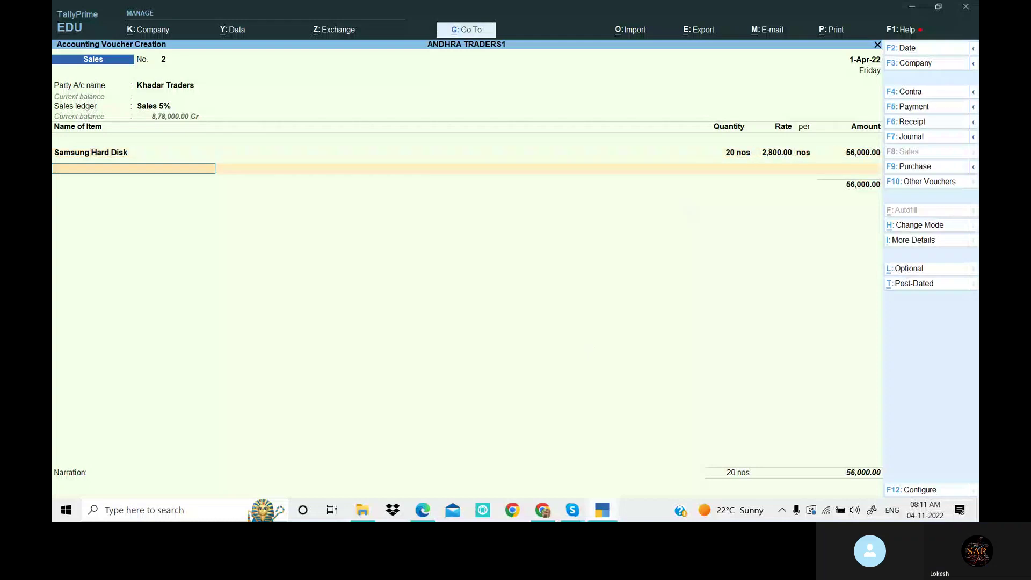
- Add the PDF's 25 nos of Lg Moniters at 3,900 and Output Vat 5% to the Khadar Traders sale, and save the voucher
{"action": "left_click", "coordinate": [601, 512]}
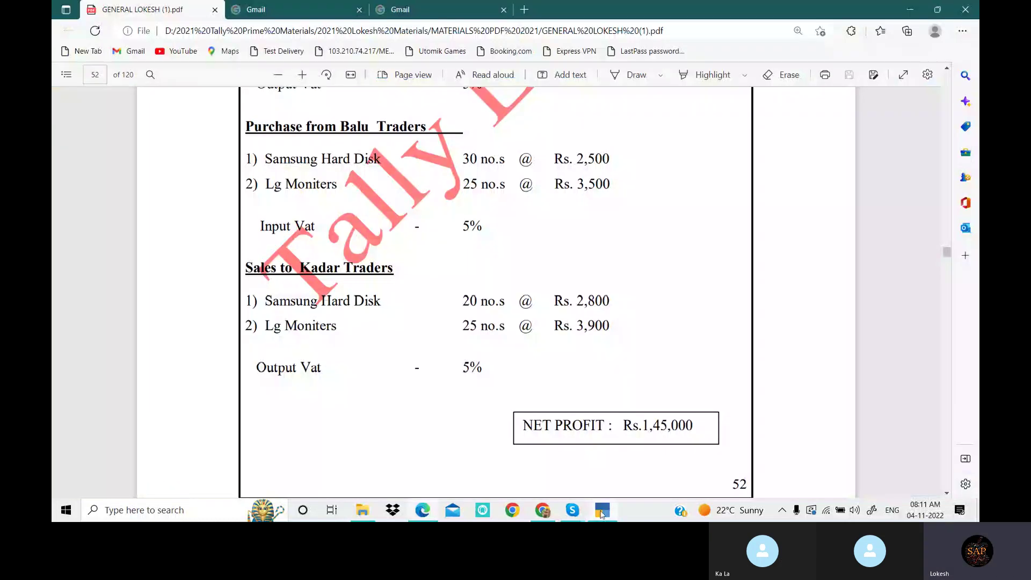
{"action": "left_click", "coordinate": [602, 513]}
{"action": "type", "text": "39"}
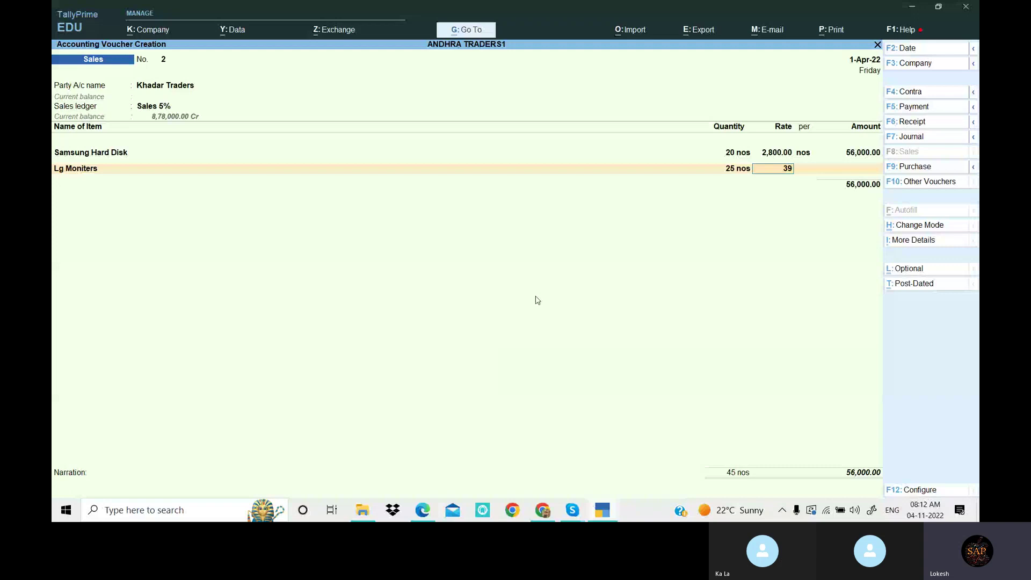
{"action": "key", "text": "Return"}
{"action": "key", "text": "Return"}
{"action": "key", "text": "Return"}
{"action": "key", "text": "Return"}
{"action": "key", "text": "Return"}
{"action": "key", "text": "Return"}
{"action": "key", "text": "Return"}
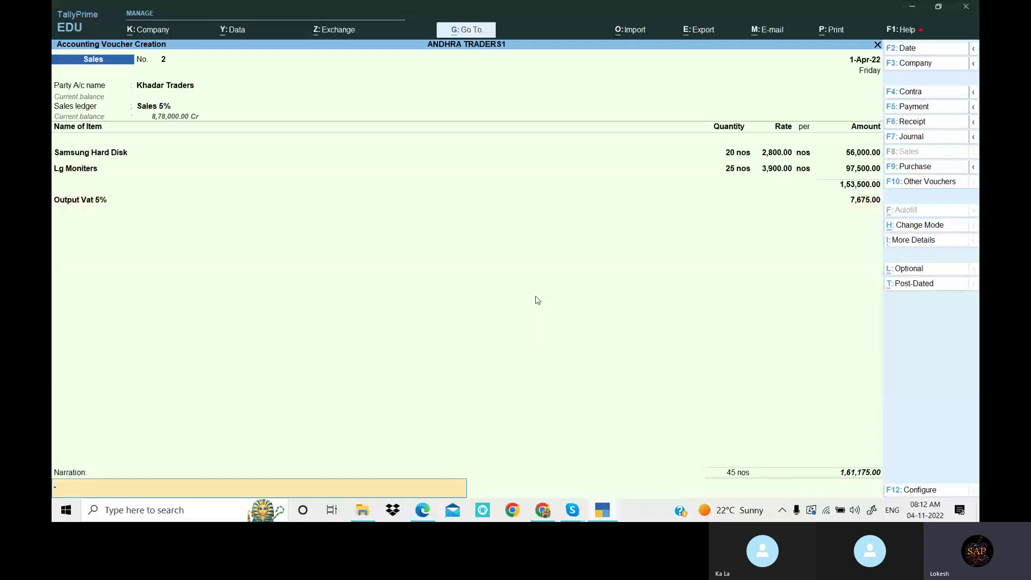
{"action": "key", "text": "Return"}
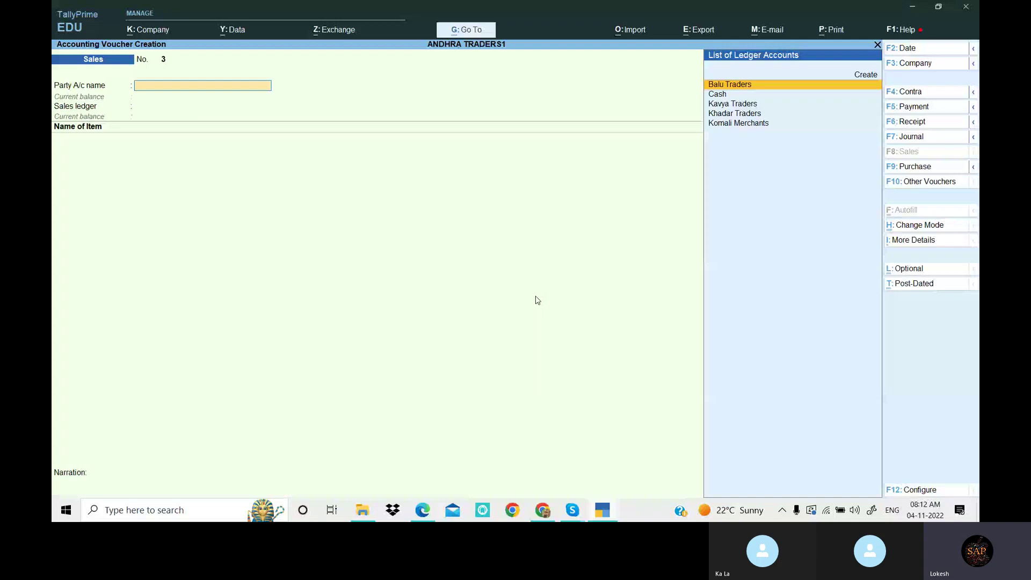
- Leave voucher entry, review the Day Book, and view the Stock Summary with inwards, outwards and closing balance
{"action": "key", "text": "Escape"}
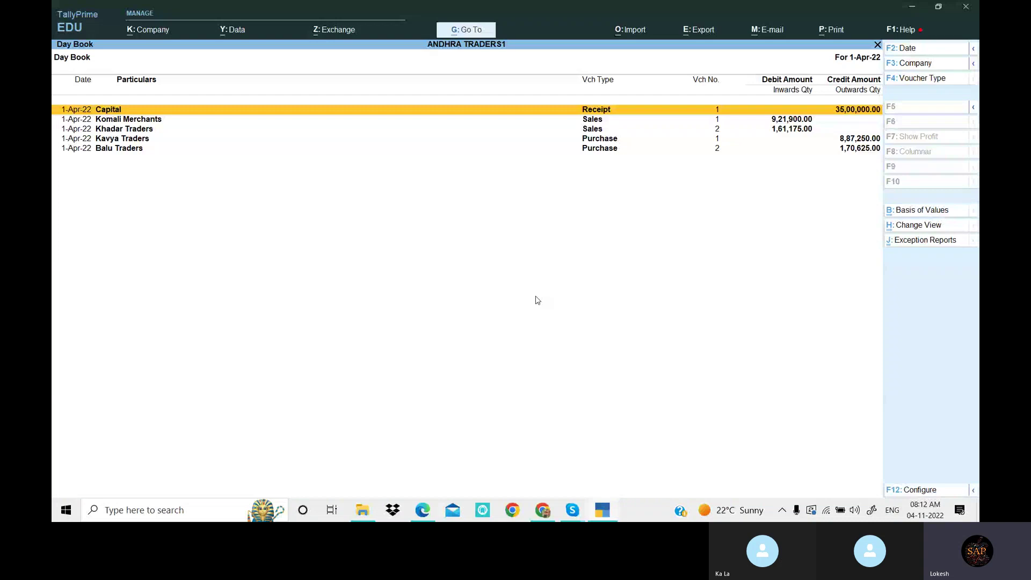
{"action": "key", "text": "Escape"}
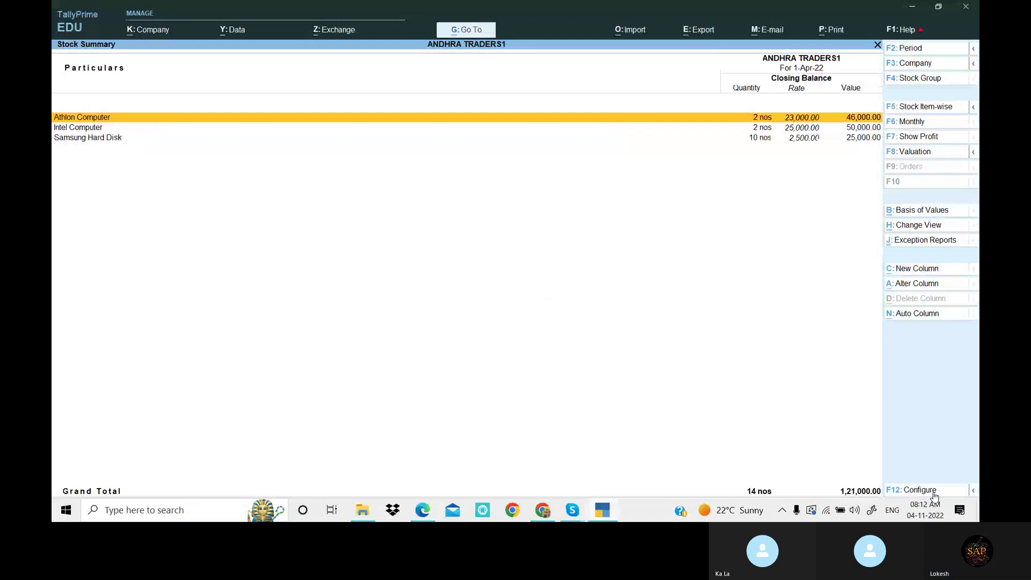
{"action": "key", "text": "alt+F5"}
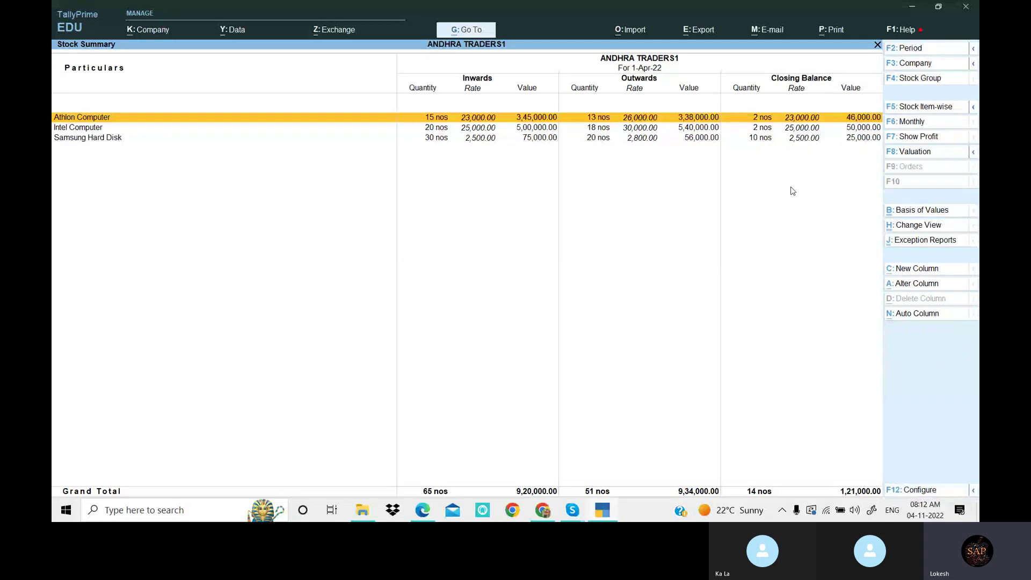
- Leave the Stock Summary, try to view the VAT Reports, and decline visiting TallyHelp
{"action": "key", "text": "Escape"}
{"action": "key", "text": "Down"}
{"action": "key", "text": "Down"}
{"action": "key", "text": "Down"}
{"action": "key", "text": "Down"}
{"action": "key", "text": "Up"}
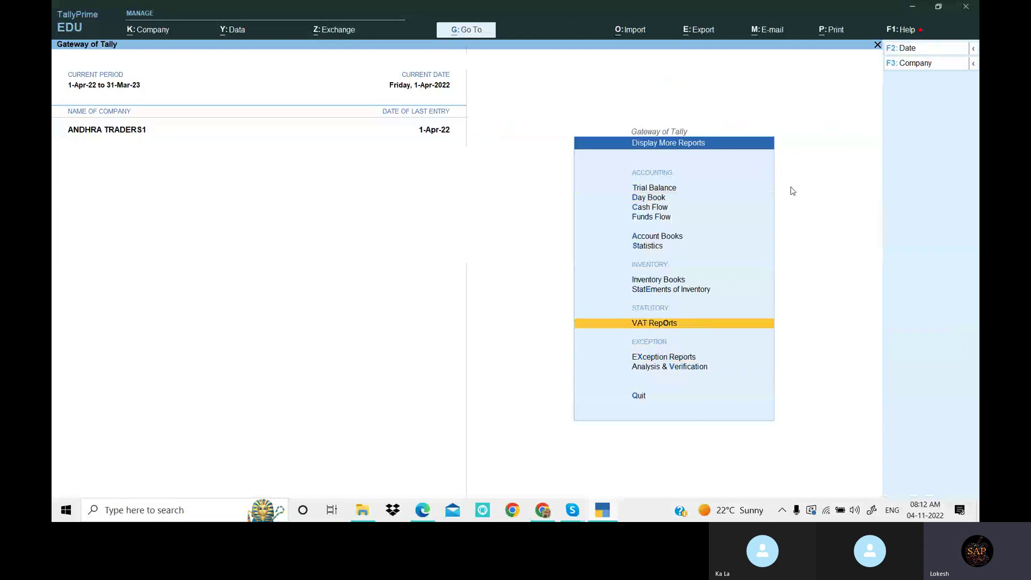
{"action": "key", "text": "Return"}
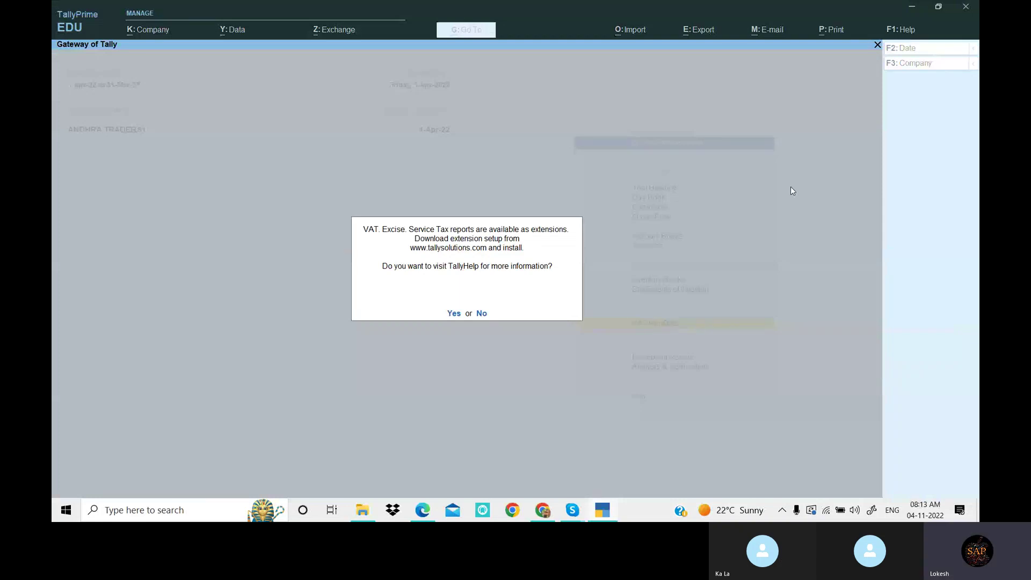
{"action": "key", "text": "n"}
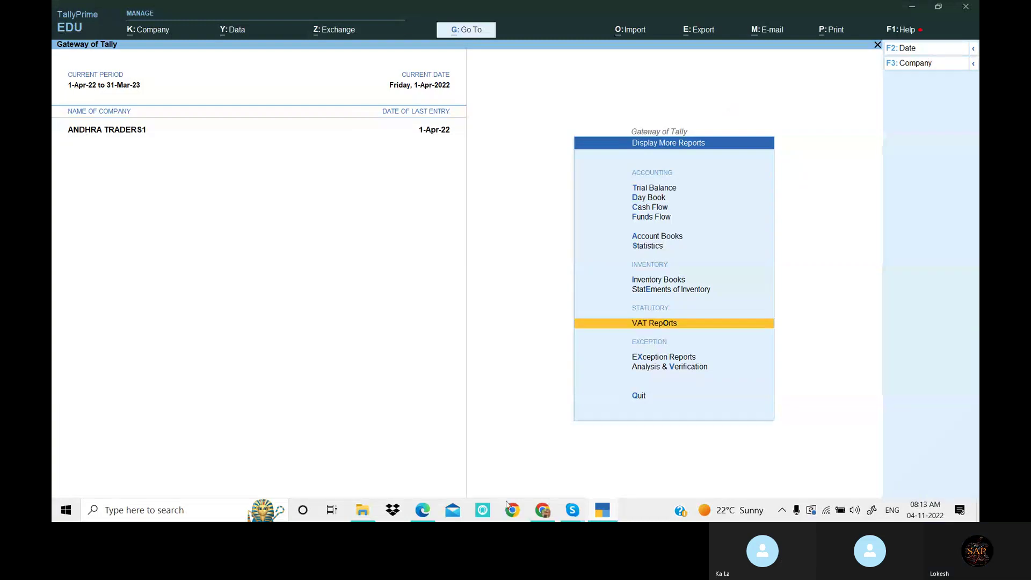
{"action": "left_click", "coordinate": [564, 507]}
{"action": "left_click", "coordinate": [557, 476]}
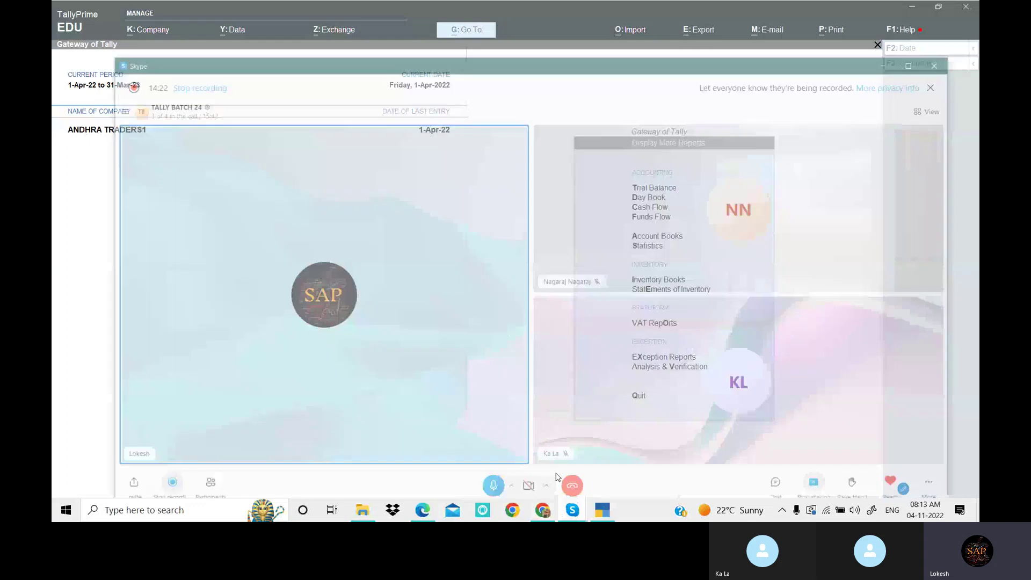